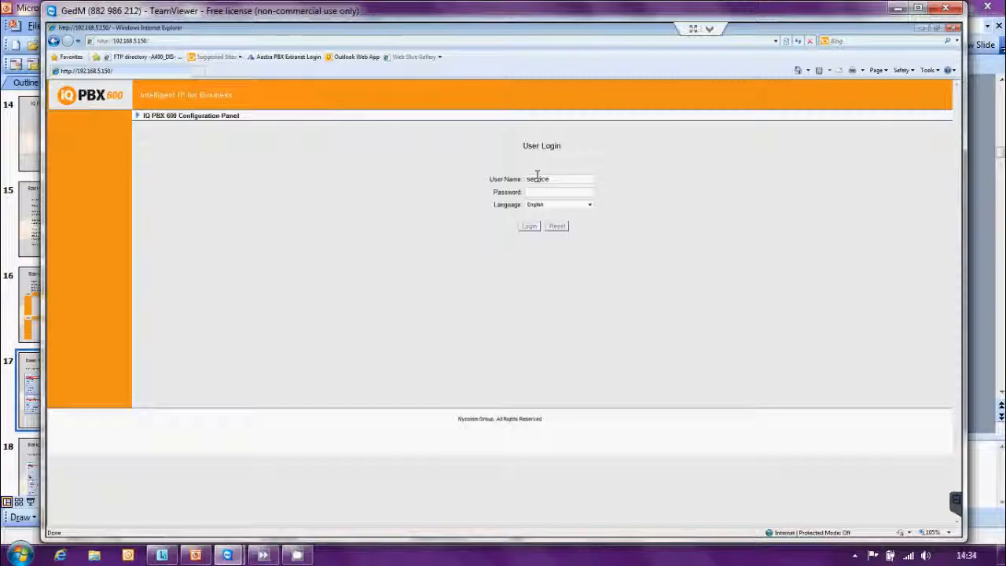
# Log in to the IQ PBX 600 configuration panel as the service user by entering the account password
pyautogui.press('Tab')
pyautogui.write('***')
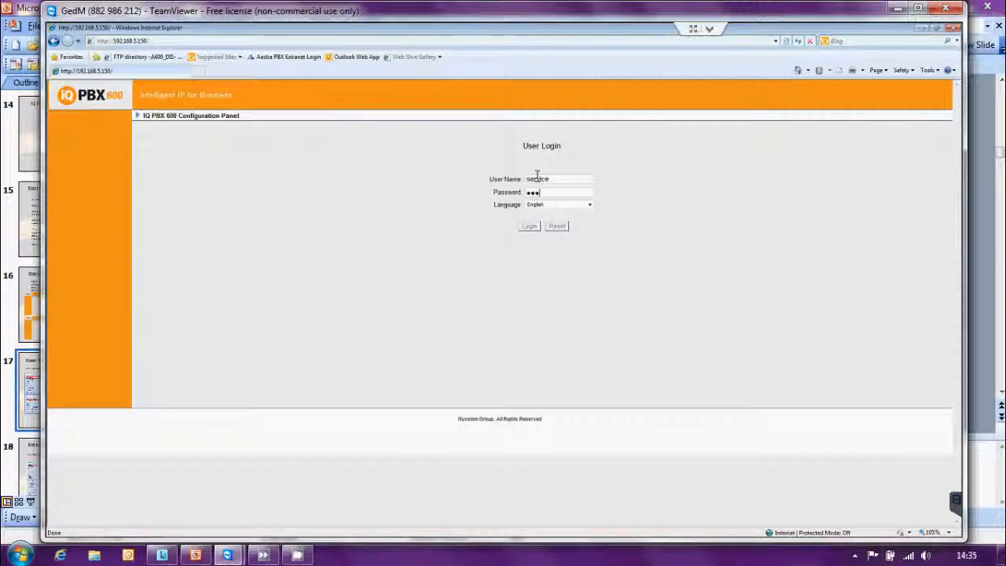
pyautogui.write('**********')
pyautogui.press('Return')
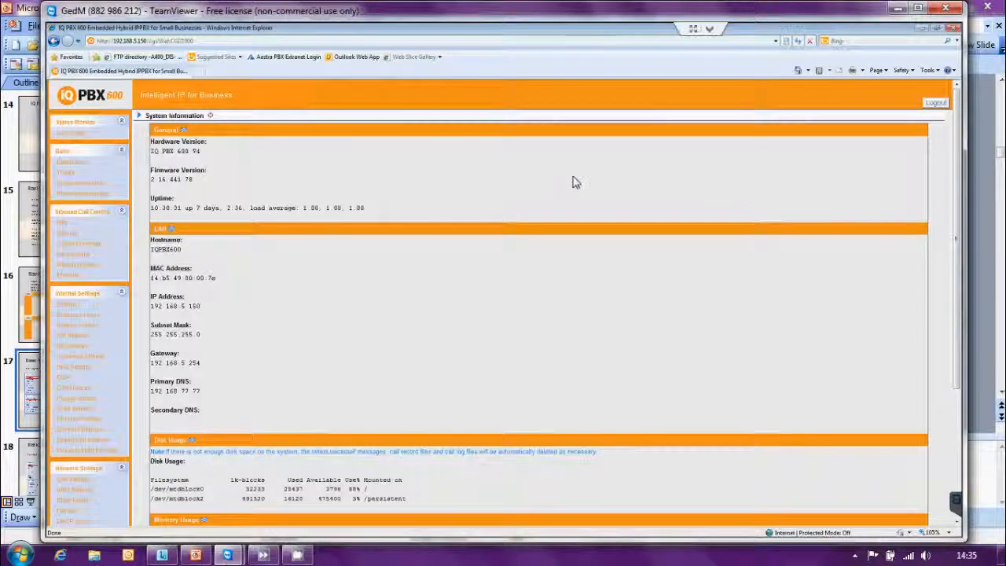
# Look over the system information page, and open the LAN settings to view the DHCP options
pyautogui.click(957, 438)
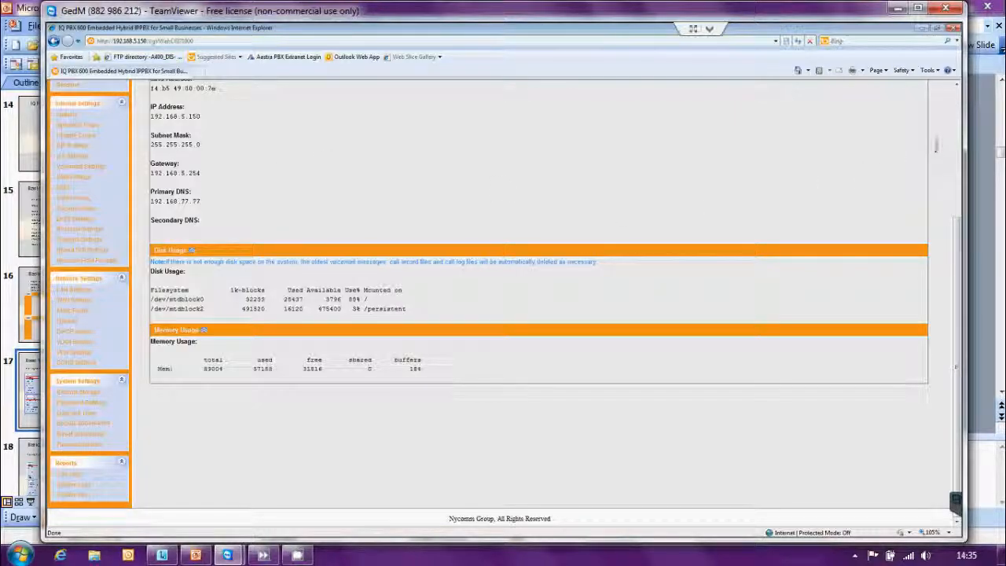
pyautogui.scroll(3, 903, 143)
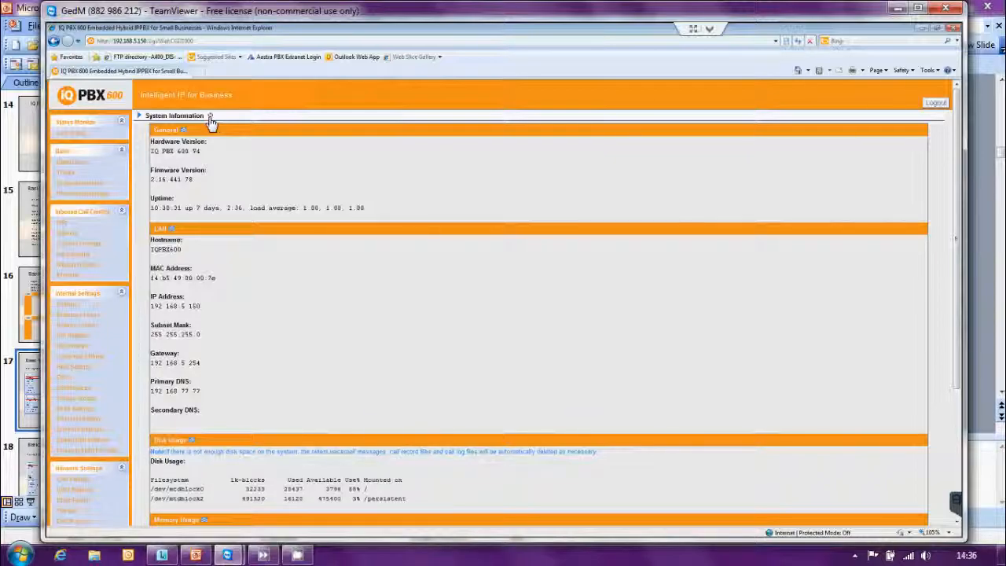
pyautogui.click(81, 481)
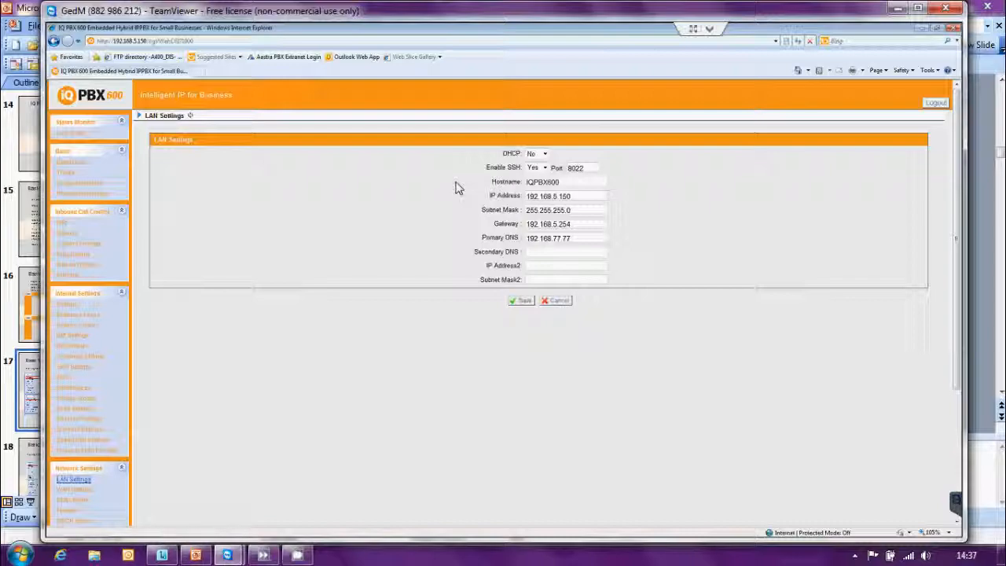
pyautogui.click(545, 154)
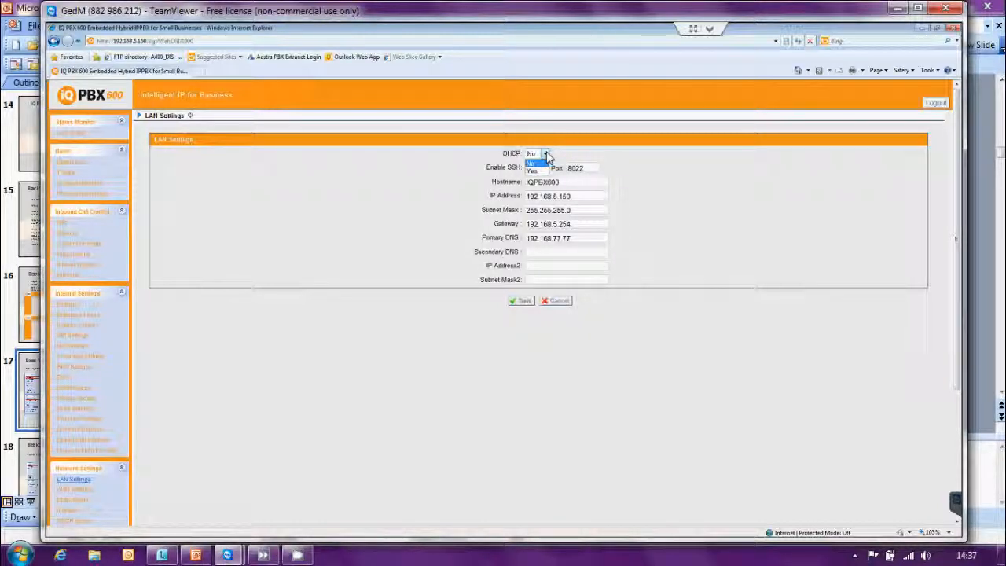
pyautogui.click(546, 155)
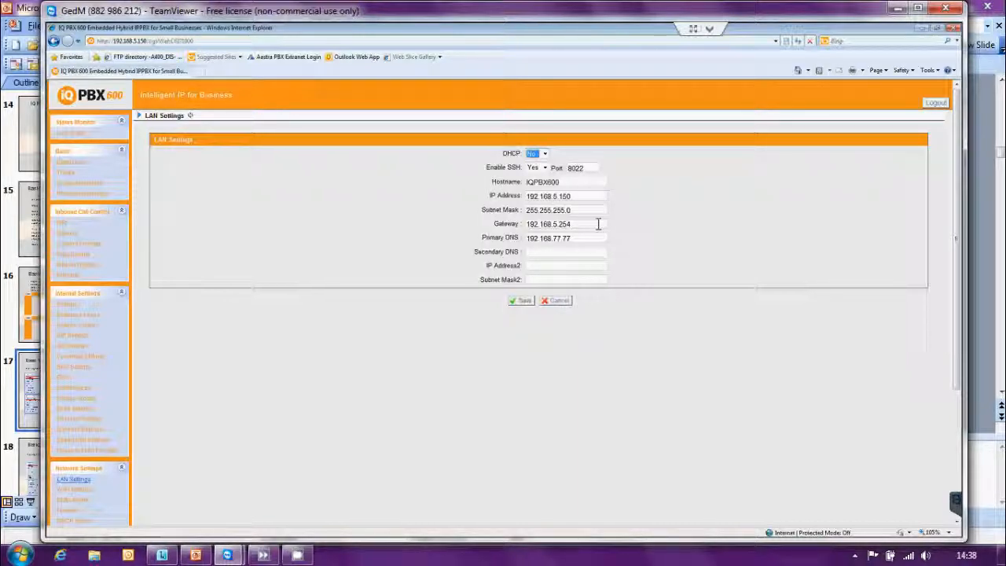
# Save the LAN settings with DHCP set to No, accept the SSH warning and apply the changes
pyautogui.click(523, 302)
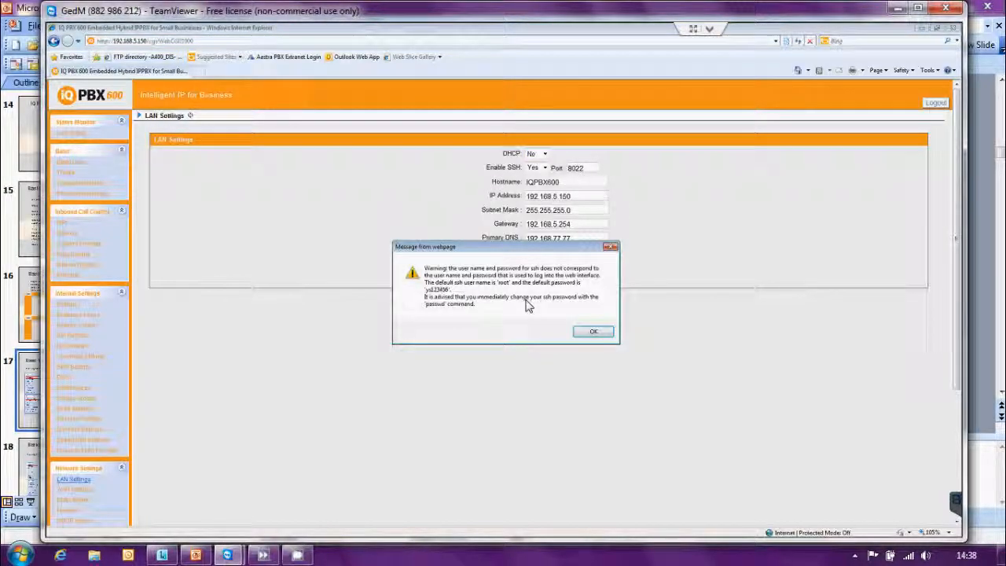
pyautogui.click(593, 332)
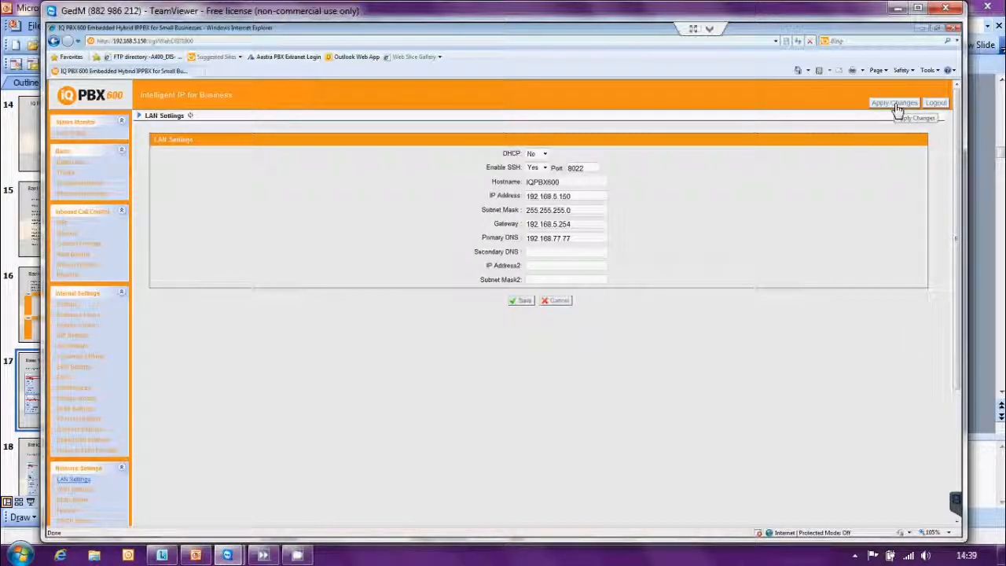
pyautogui.click(896, 102)
# Open the Date and Time settings and view the available time zone and daylight saving options
pyautogui.scroll(-5, 958, 529)
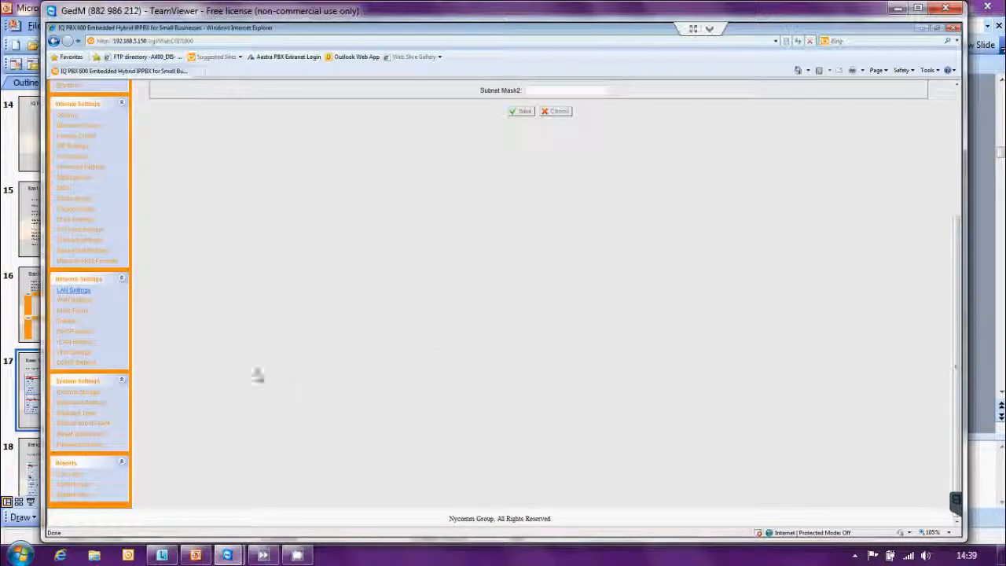
pyautogui.click(84, 414)
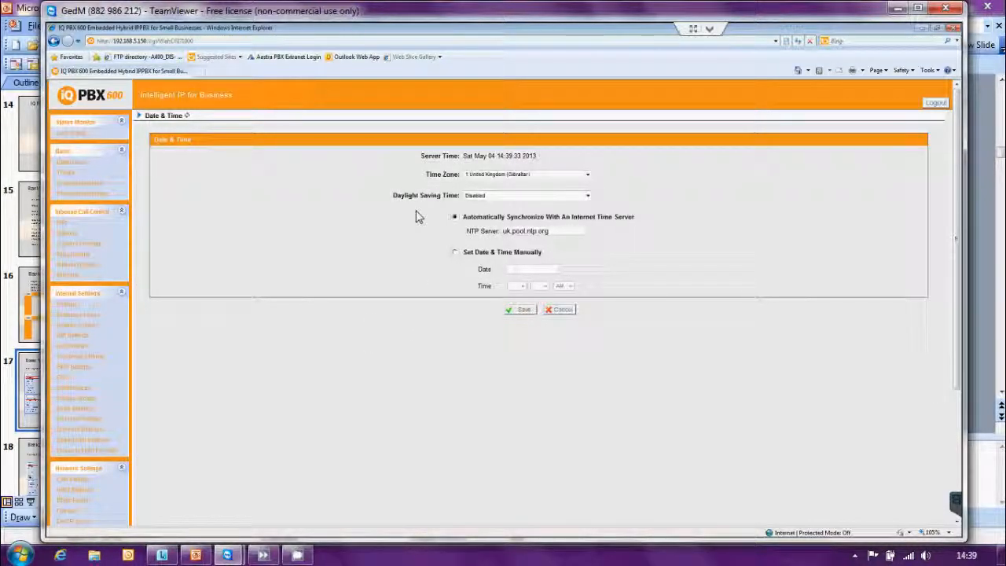
pyautogui.click(586, 176)
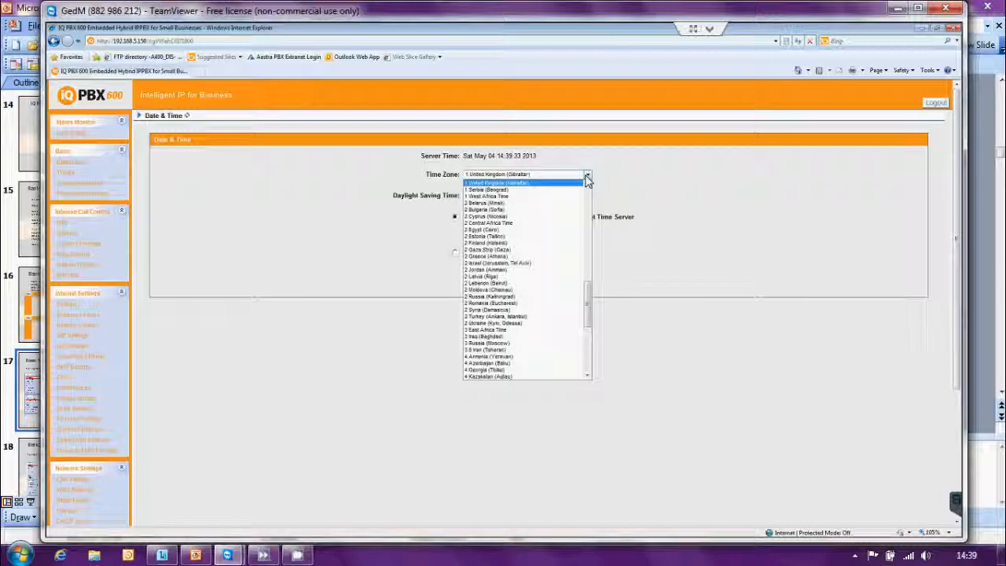
pyautogui.click(586, 180)
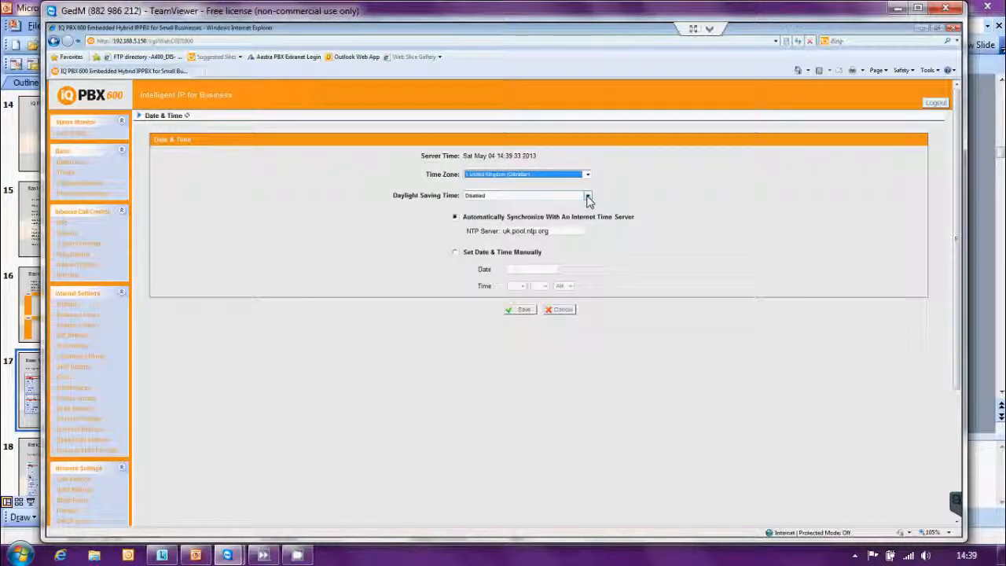
pyautogui.click(587, 196)
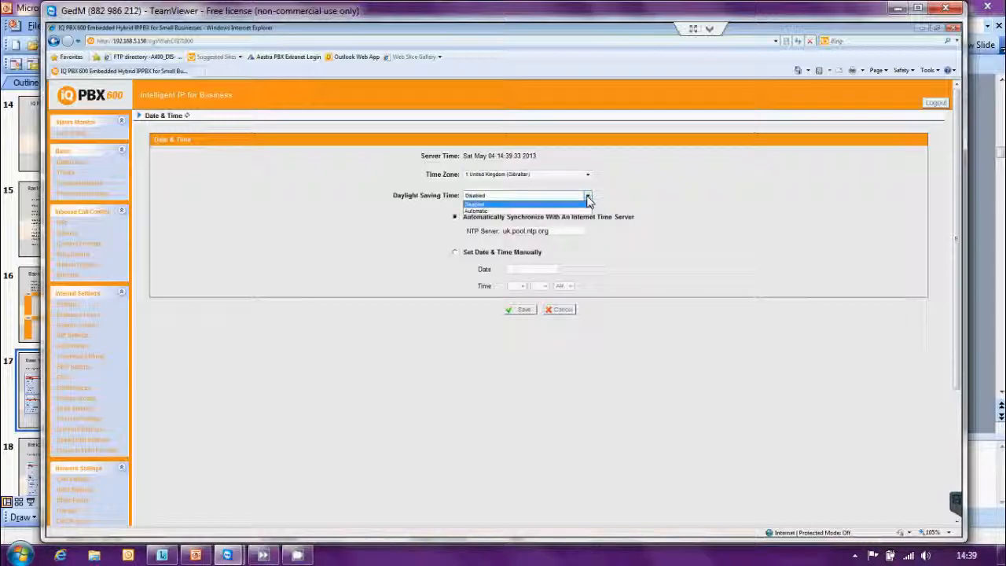
pyautogui.click(588, 196)
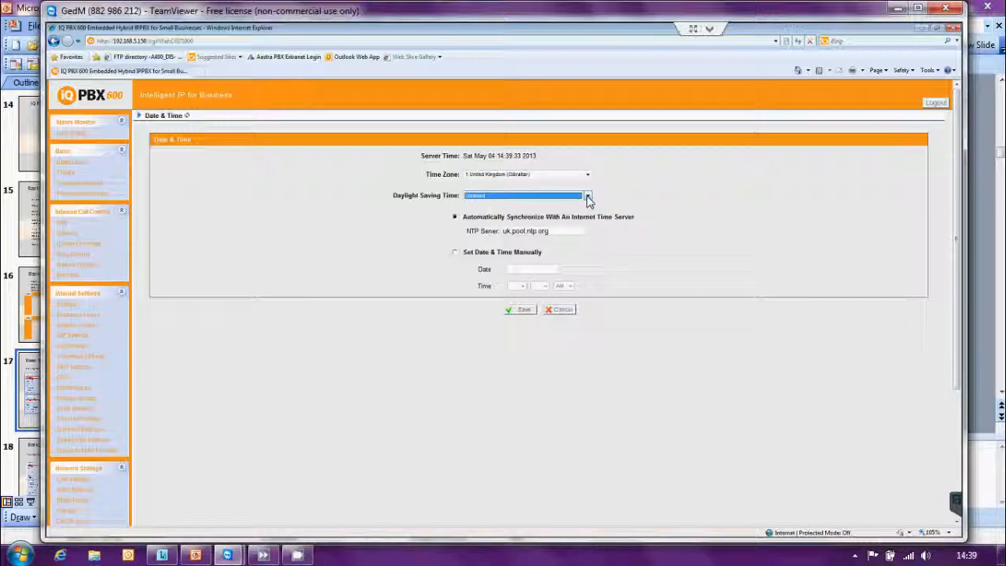
# Try manual date and time entry with its date calendar, and switch back to automatic Internet time server synchronization
pyautogui.click(455, 255)
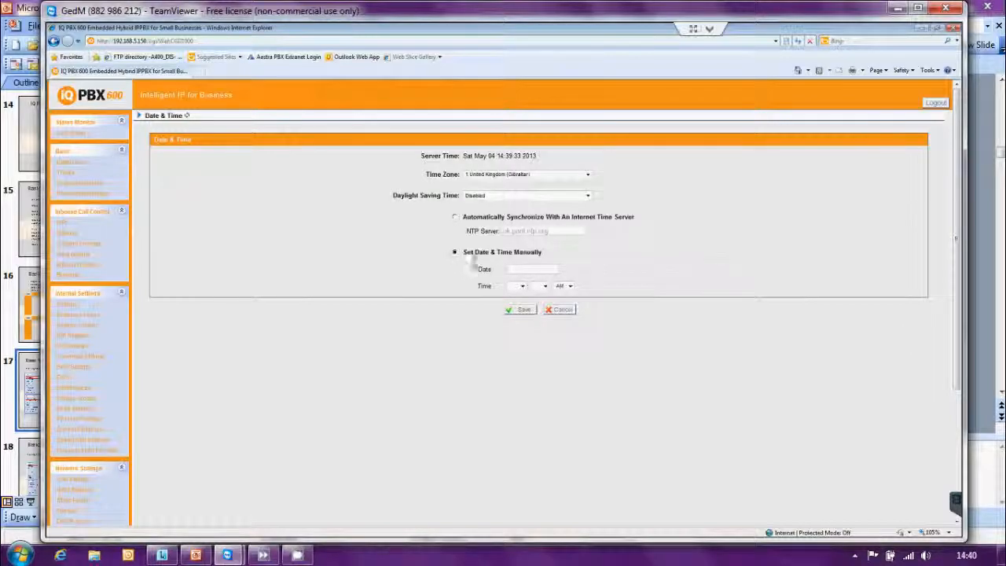
pyautogui.click(516, 269)
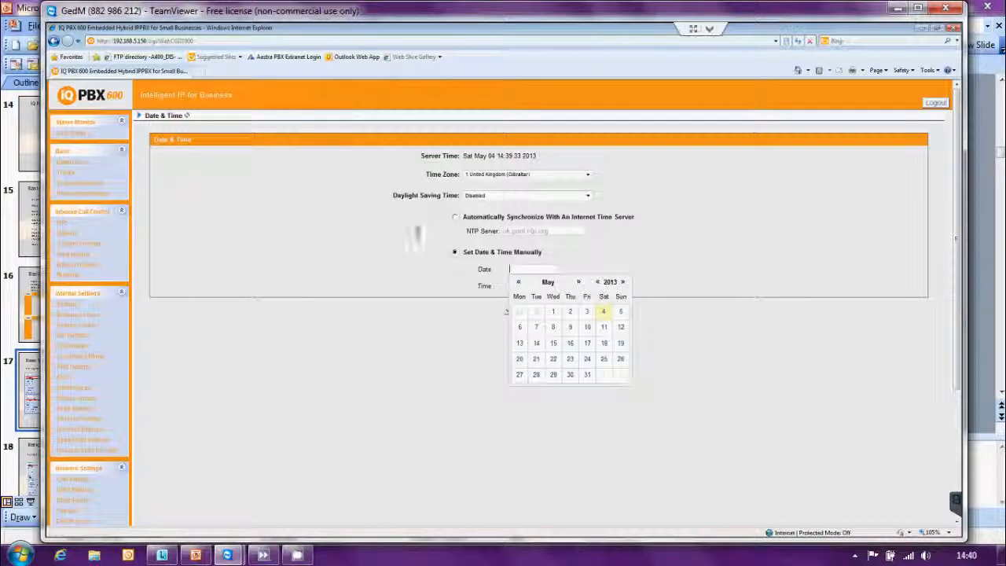
pyautogui.click(454, 219)
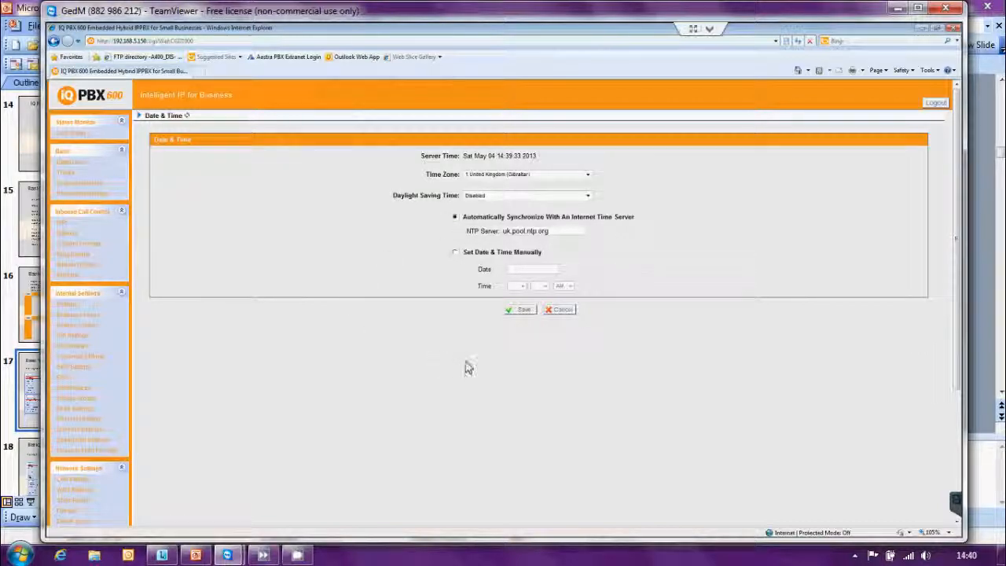
# Save the date and time settings without rebooting the PBX
pyautogui.click(518, 311)
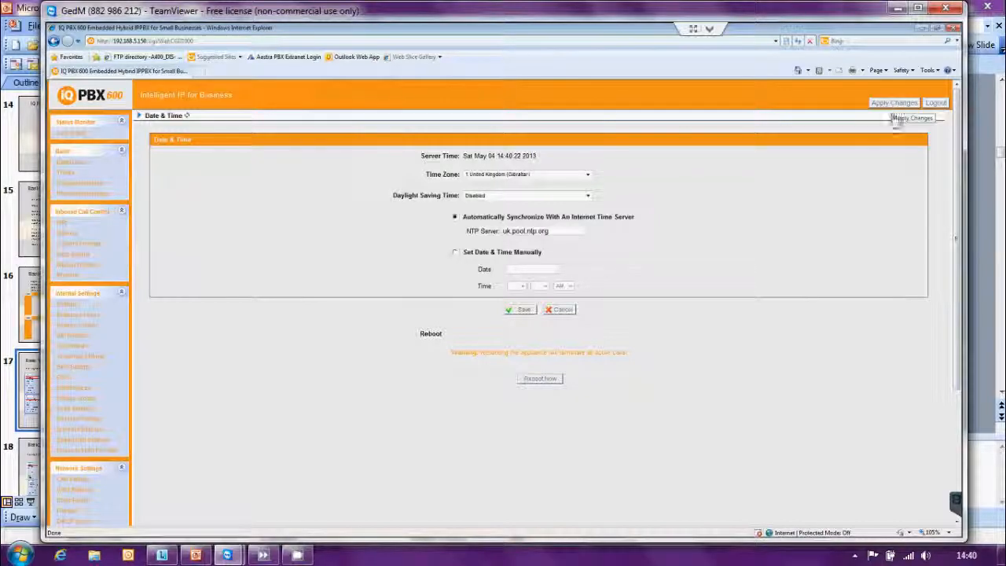
pyautogui.click(563, 309)
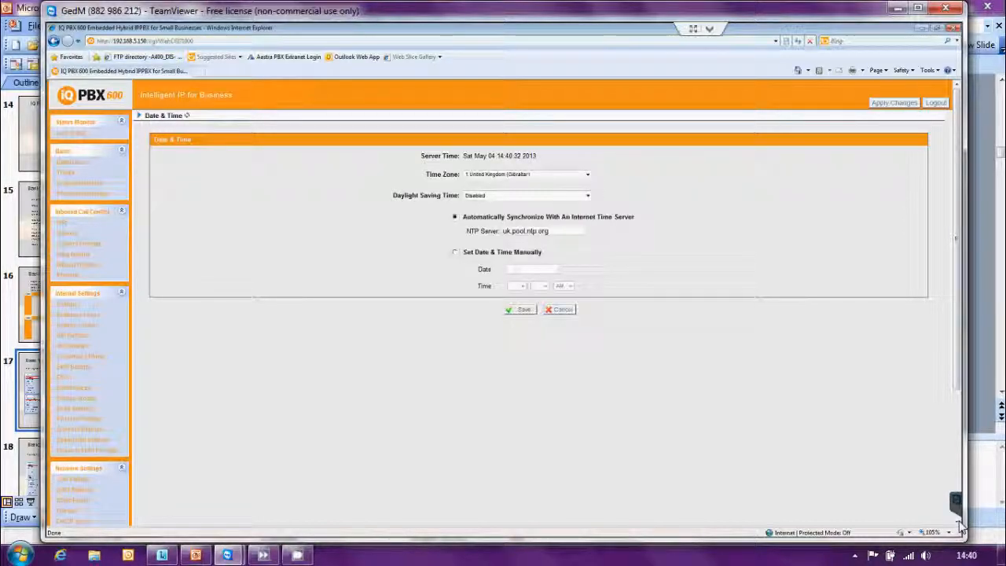
# Open the password change settings and view which user accounts can be selected
pyautogui.scroll(-5, 960, 526)
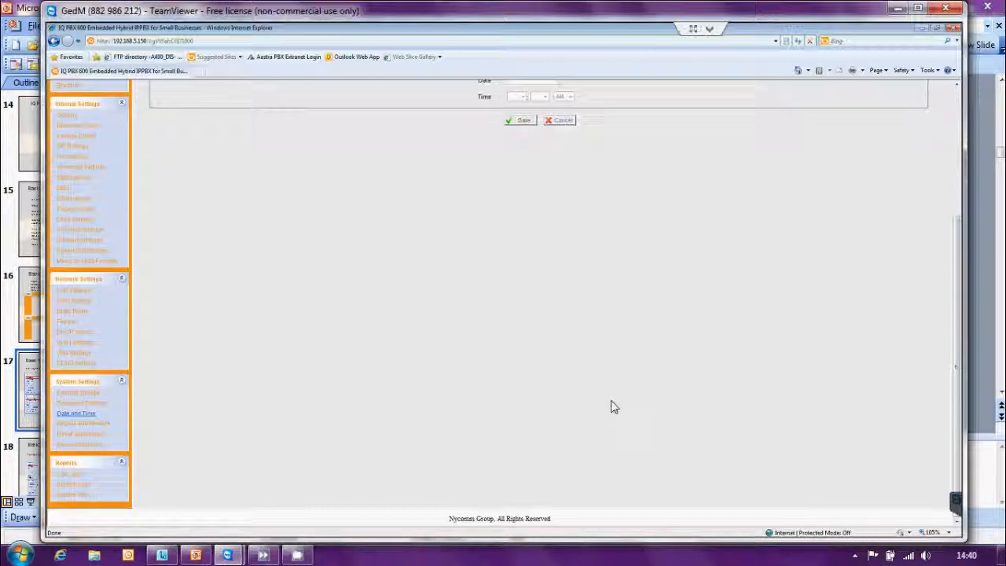
pyautogui.click(92, 405)
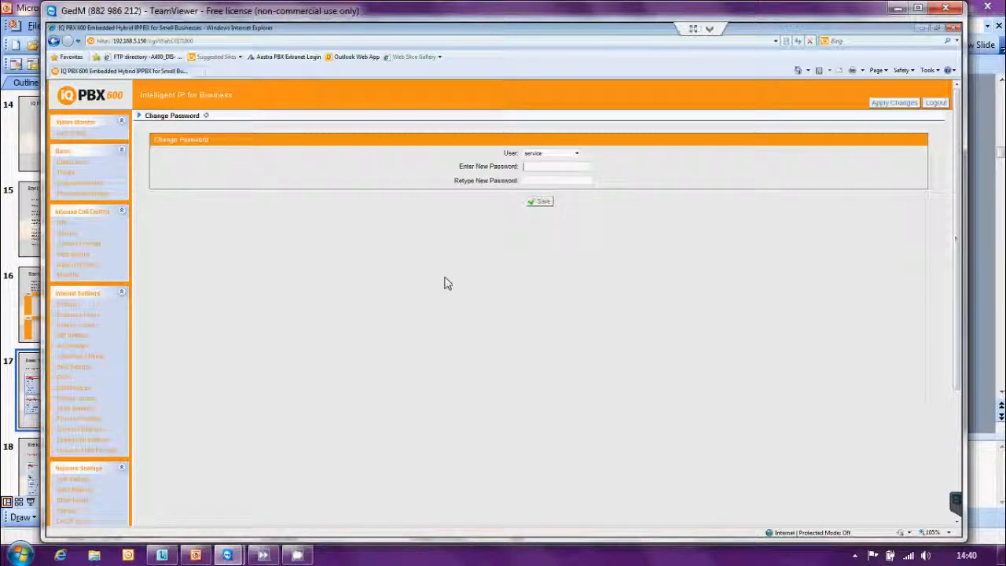
pyautogui.click(577, 157)
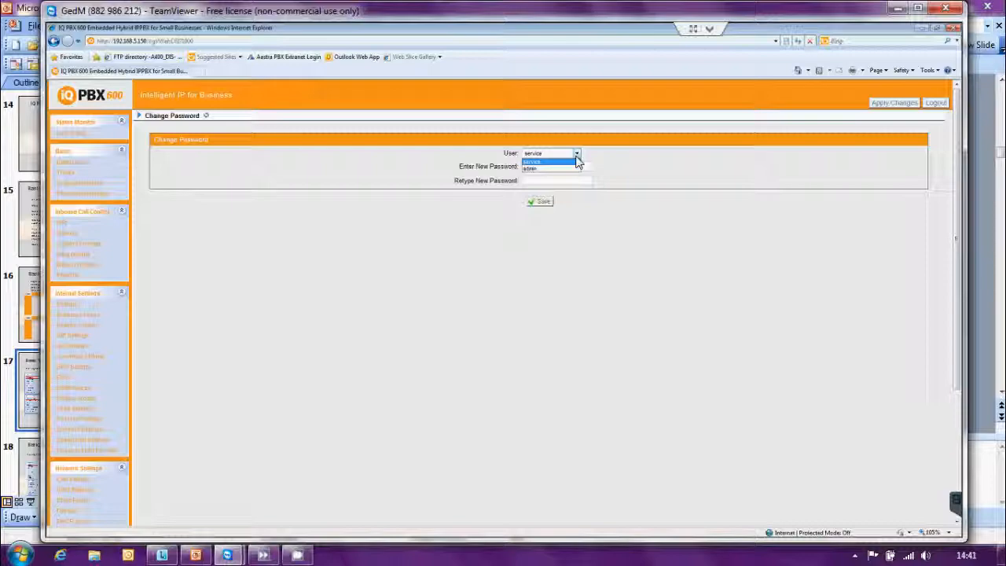
pyautogui.click(576, 160)
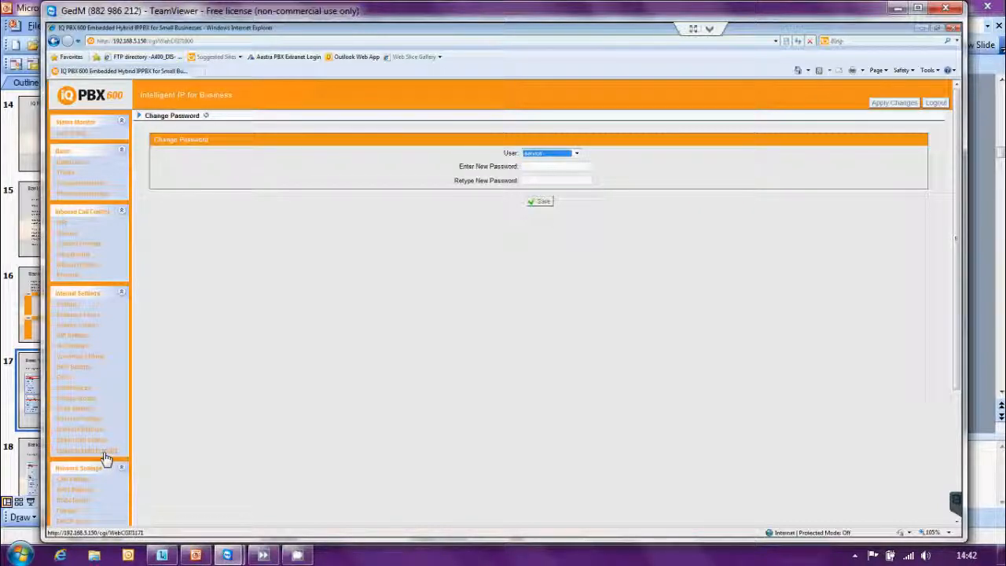
# Open the custom prompts, fill in a new recording named AANight with a dial extension, and cancel it
pyautogui.click(88, 245)
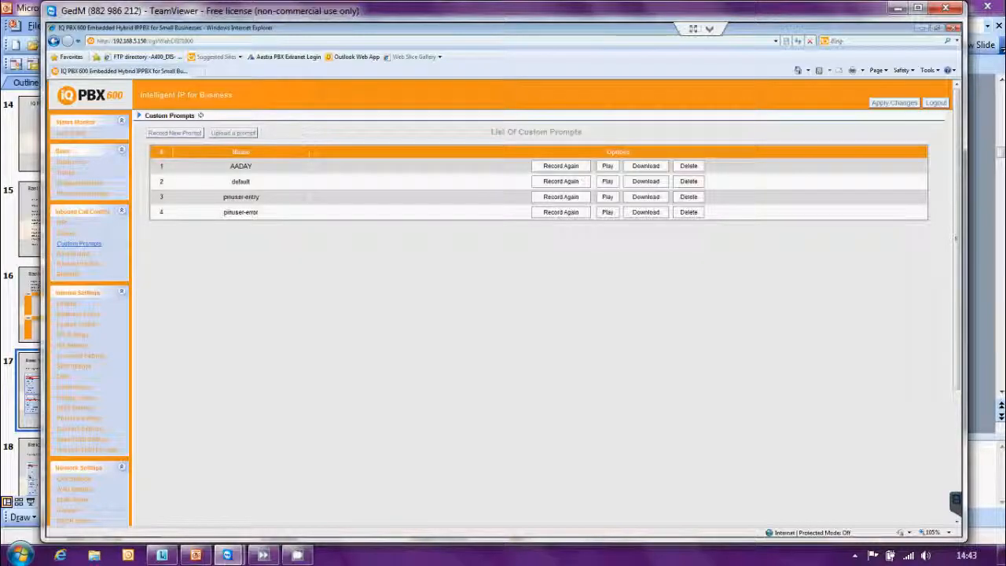
pyautogui.click(167, 139)
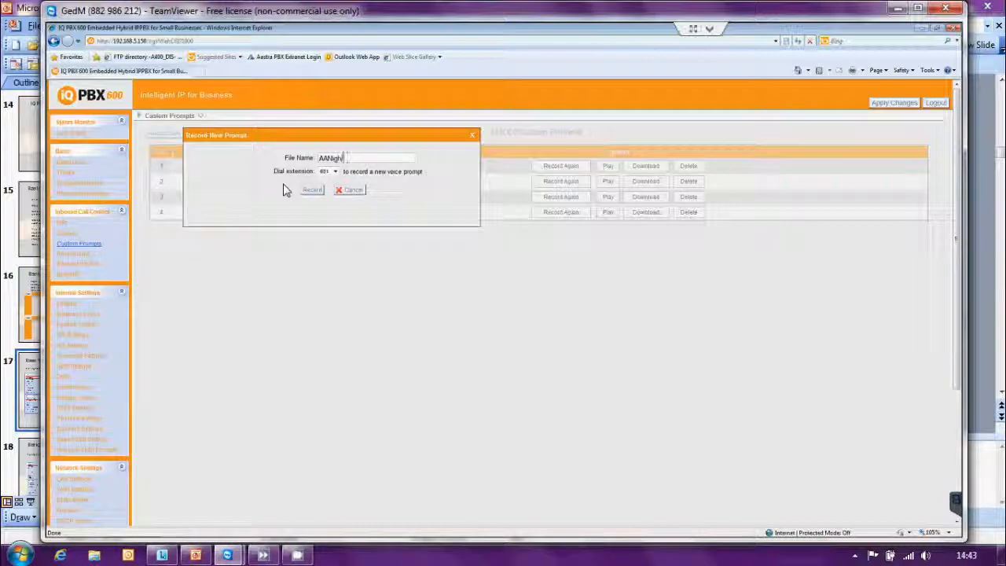
pyautogui.click(335, 172)
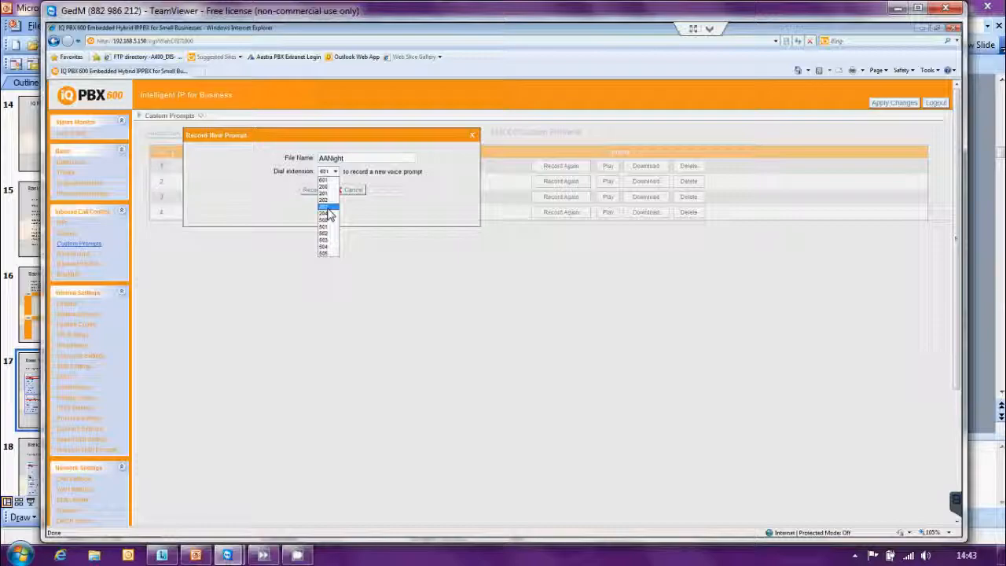
pyautogui.click(331, 253)
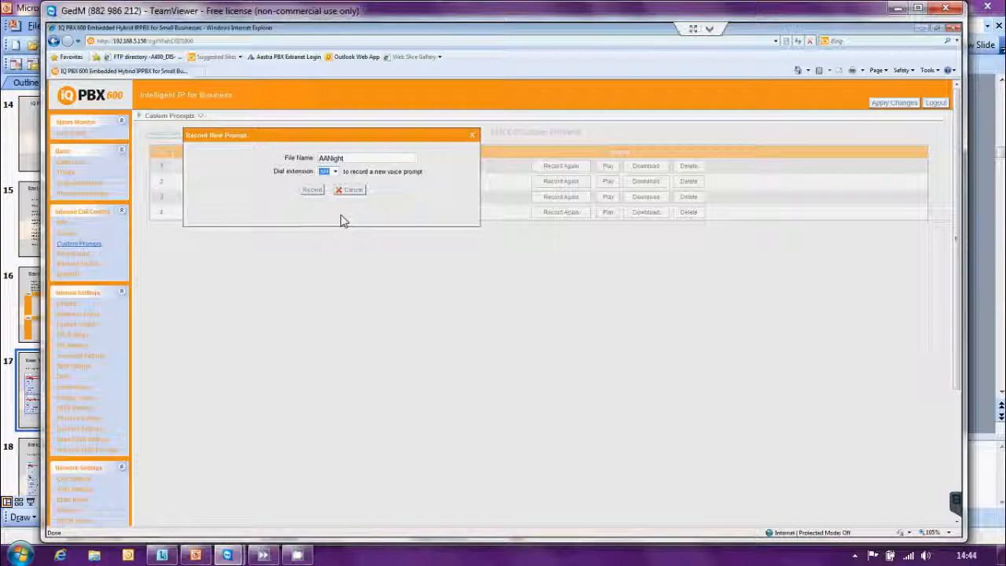
pyautogui.click(351, 191)
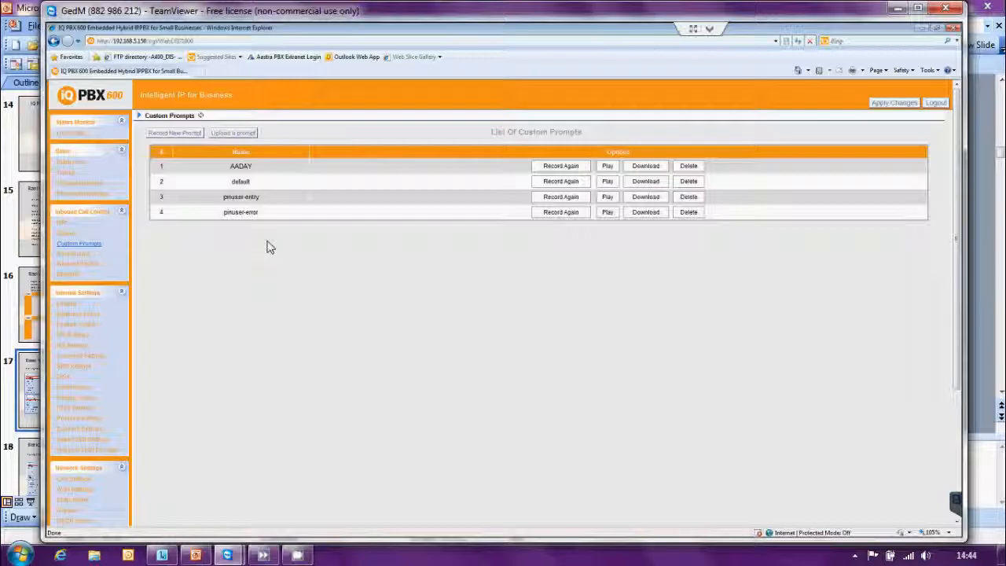
# View the prompt upload dialog and its file chooser, close both without uploading, and refresh the custom prompts list
pyautogui.click(252, 138)
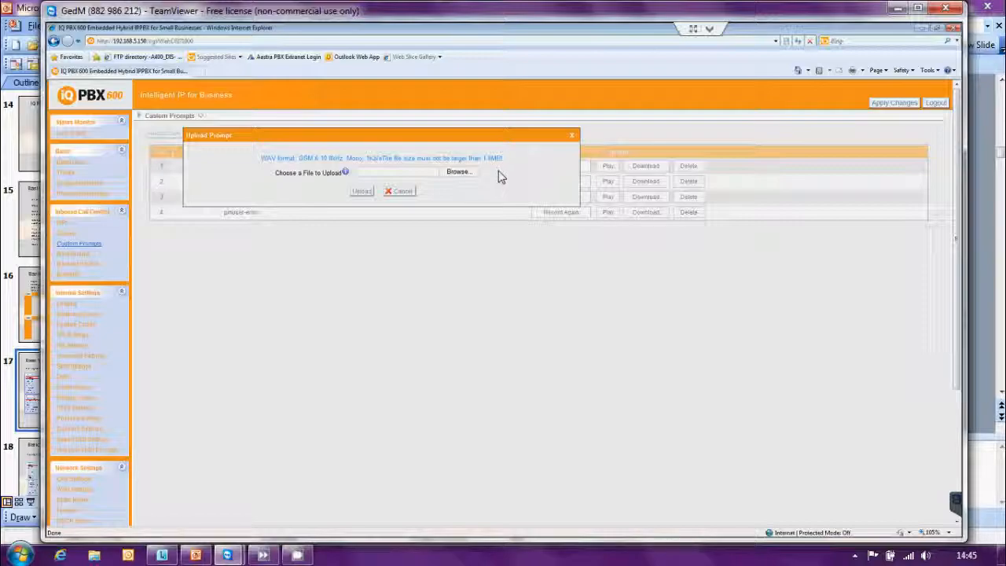
pyautogui.click(460, 174)
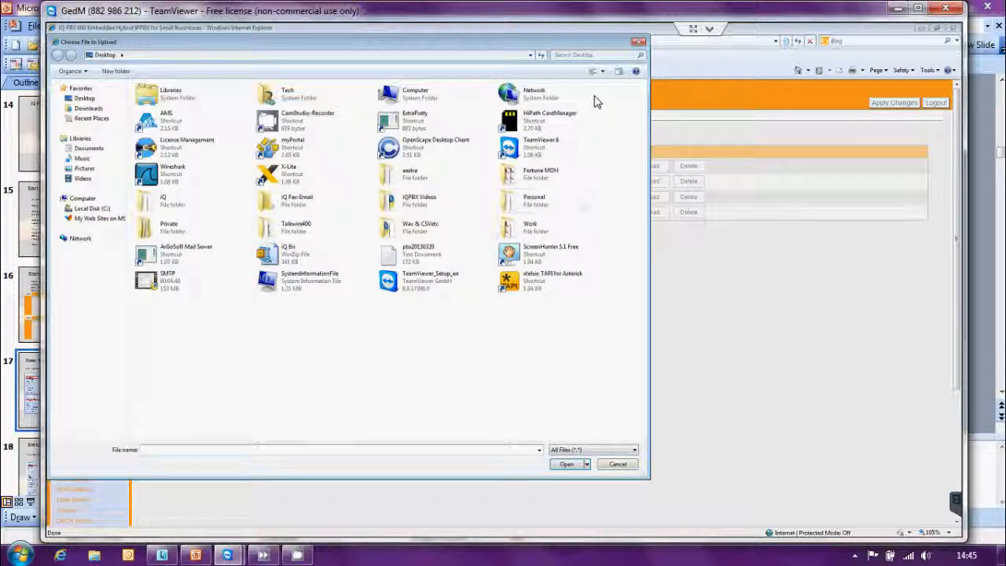
pyautogui.click(638, 43)
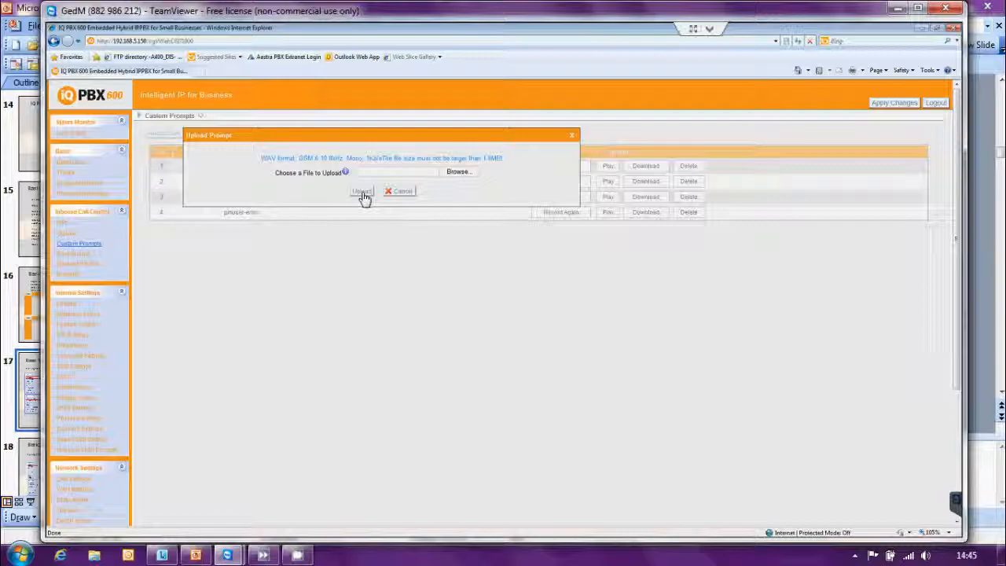
pyautogui.click(572, 139)
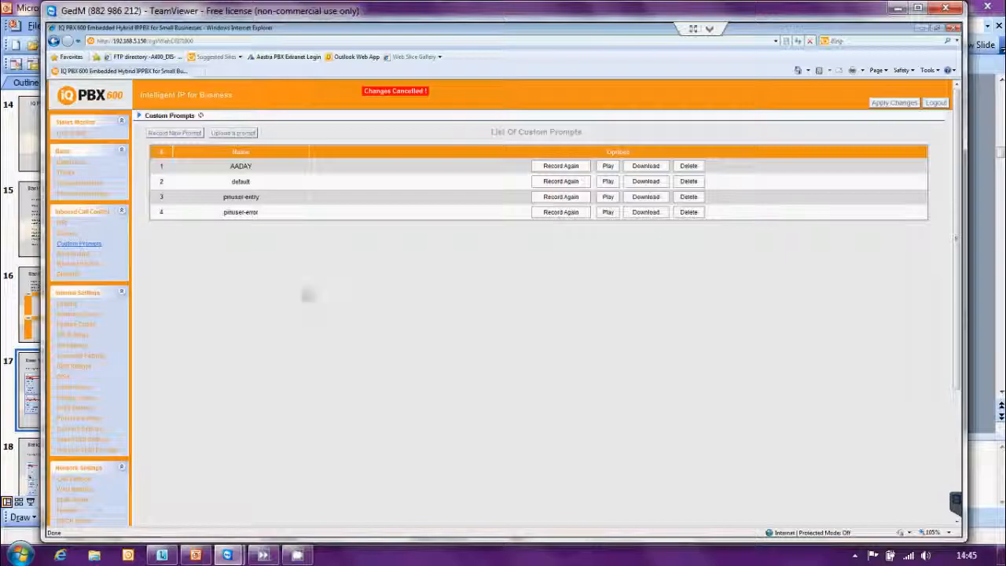
pyautogui.click(201, 116)
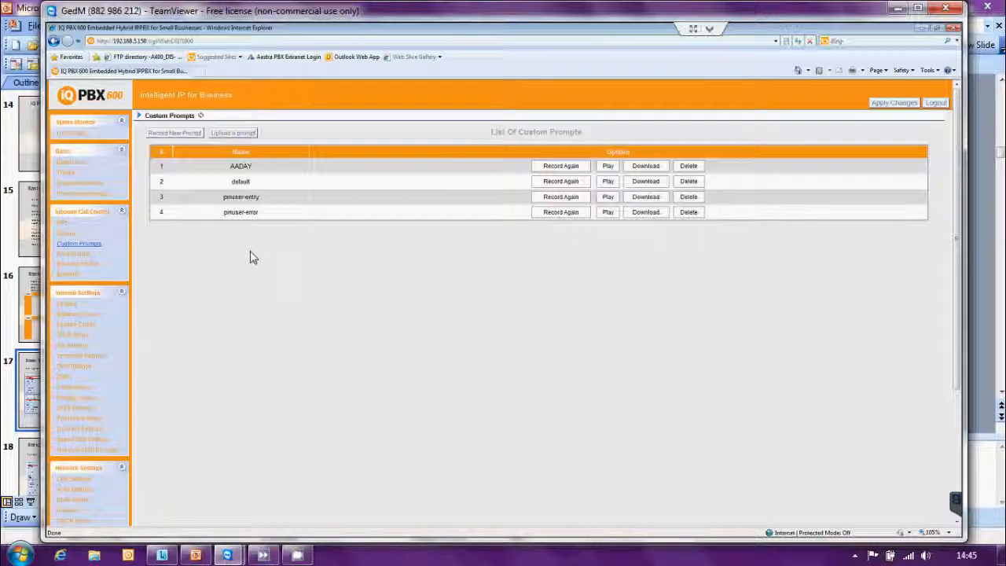
# Open the music on hold prompts, view the extensions available for playing back sunshine, and close the dialog without playing it
pyautogui.click(86, 450)
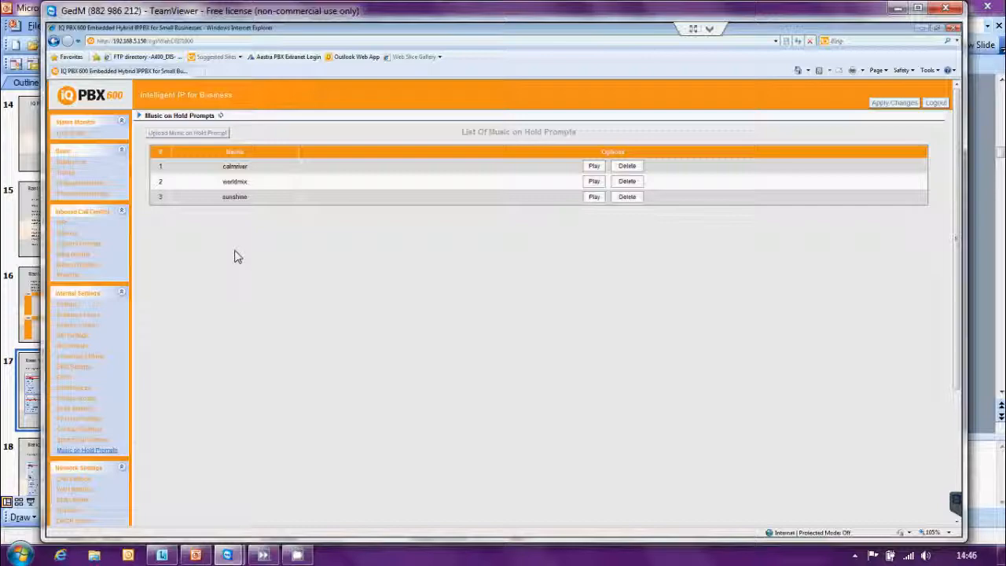
pyautogui.click(594, 198)
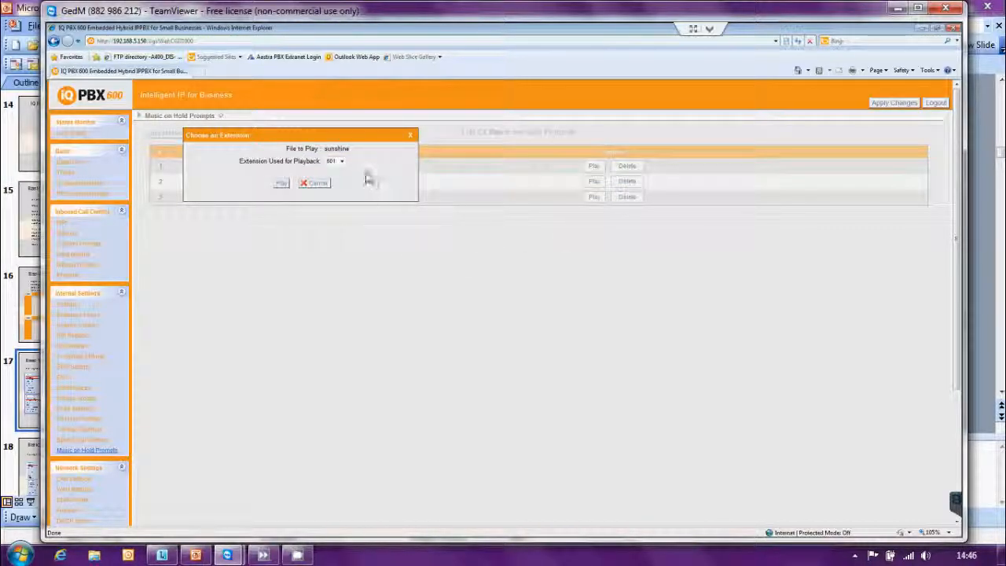
pyautogui.click(341, 162)
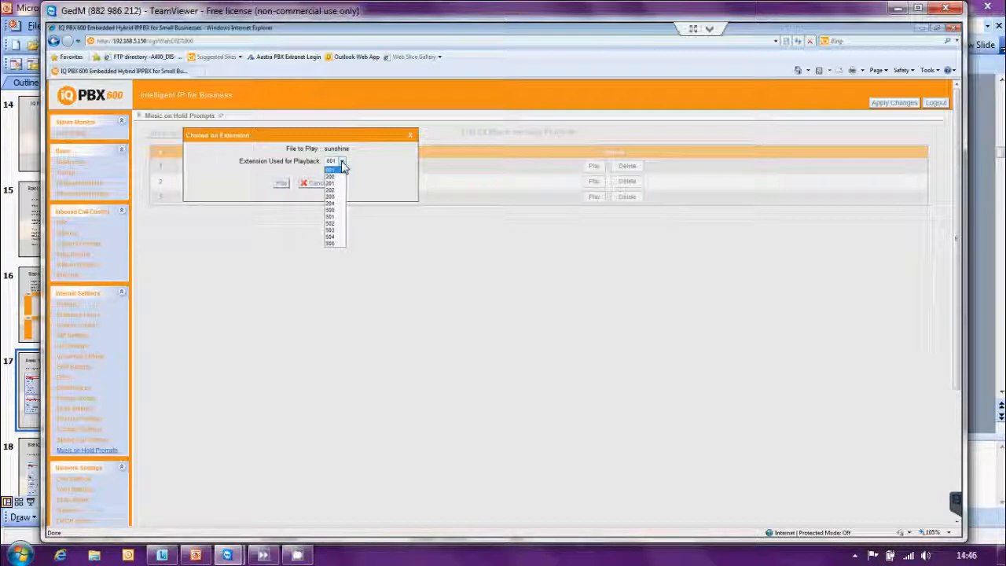
pyautogui.click(453, 357)
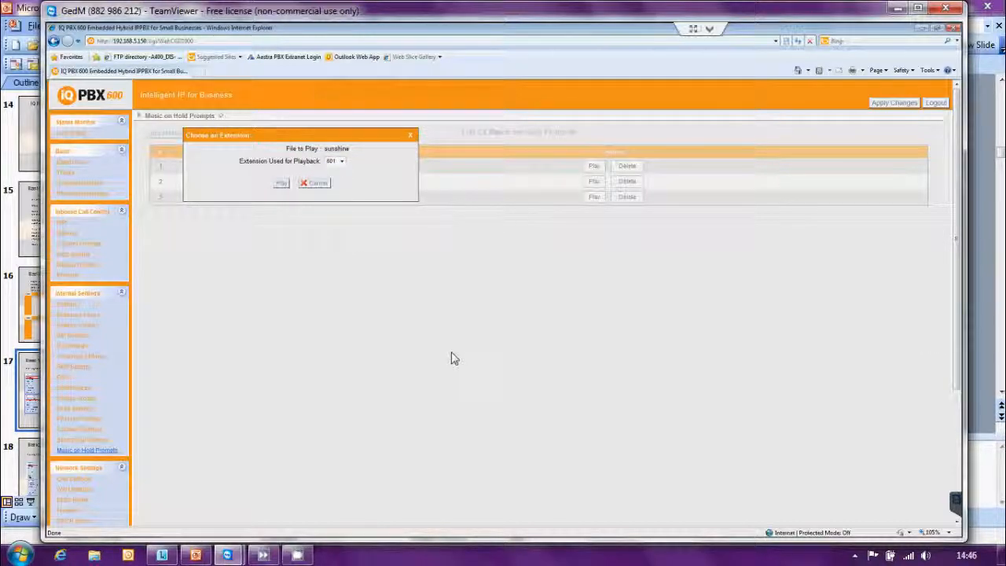
pyautogui.click(412, 139)
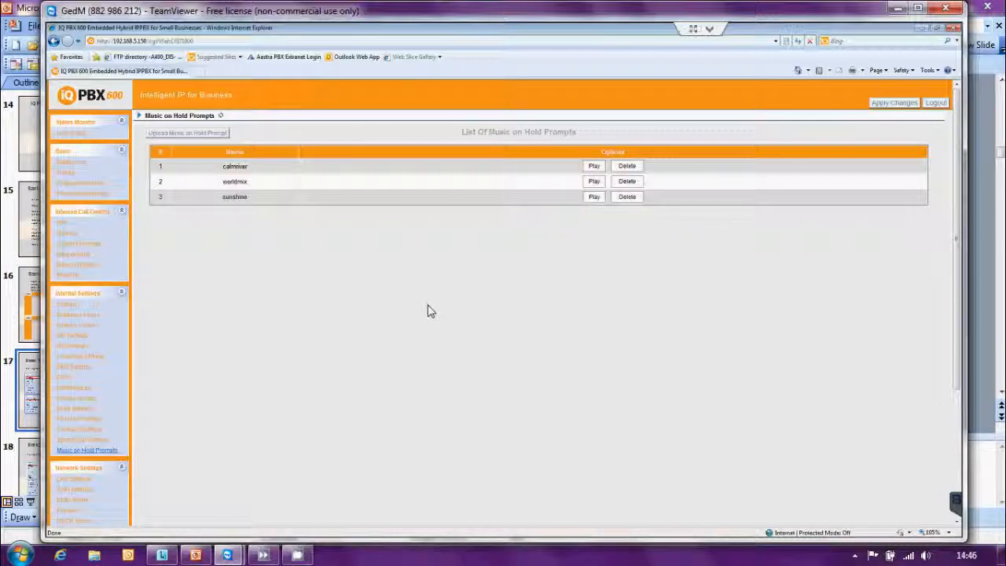
# View the music on hold upload dialog and its file chooser, close both without uploading, and refresh the music on hold list
pyautogui.click(188, 135)
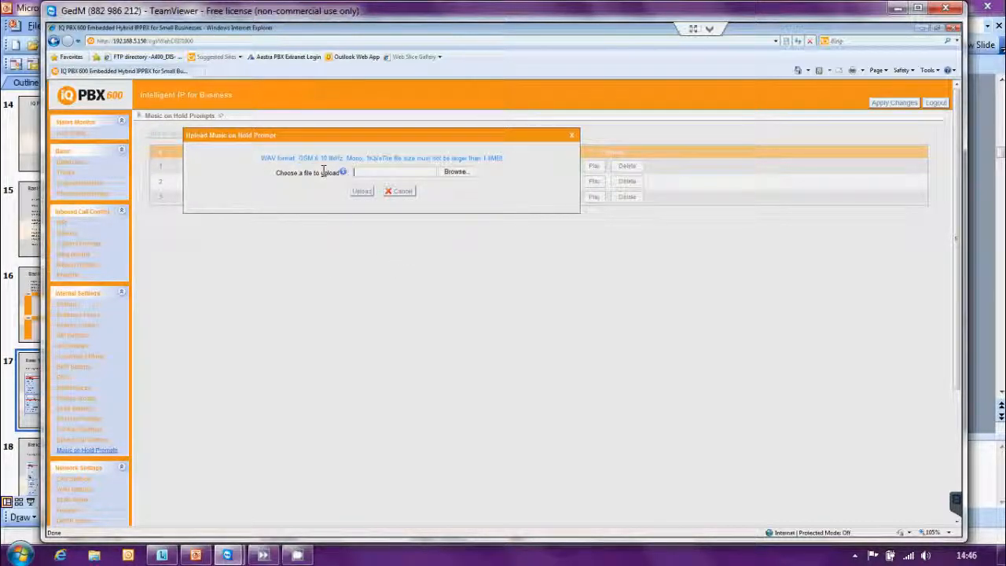
pyautogui.click(454, 172)
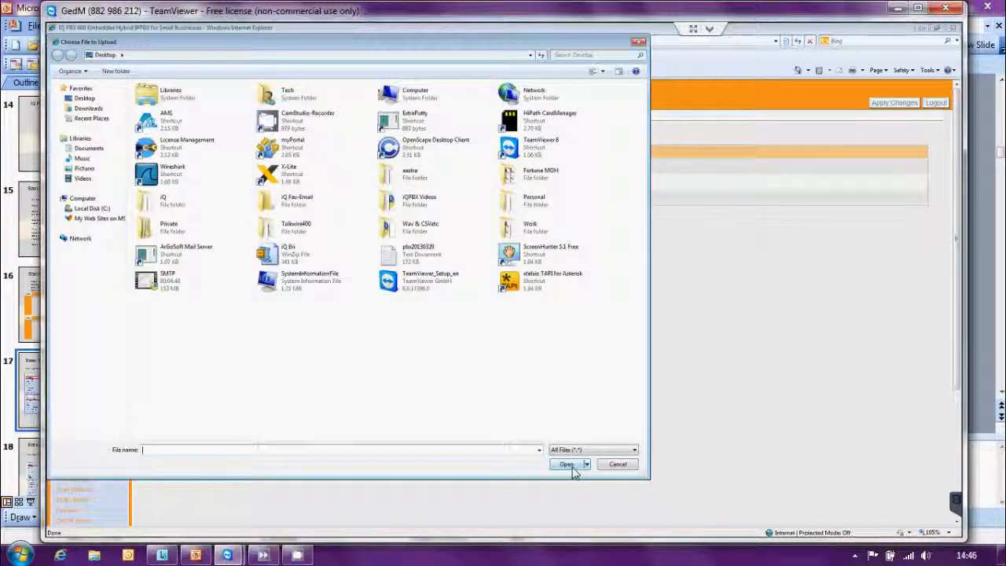
pyautogui.click(637, 44)
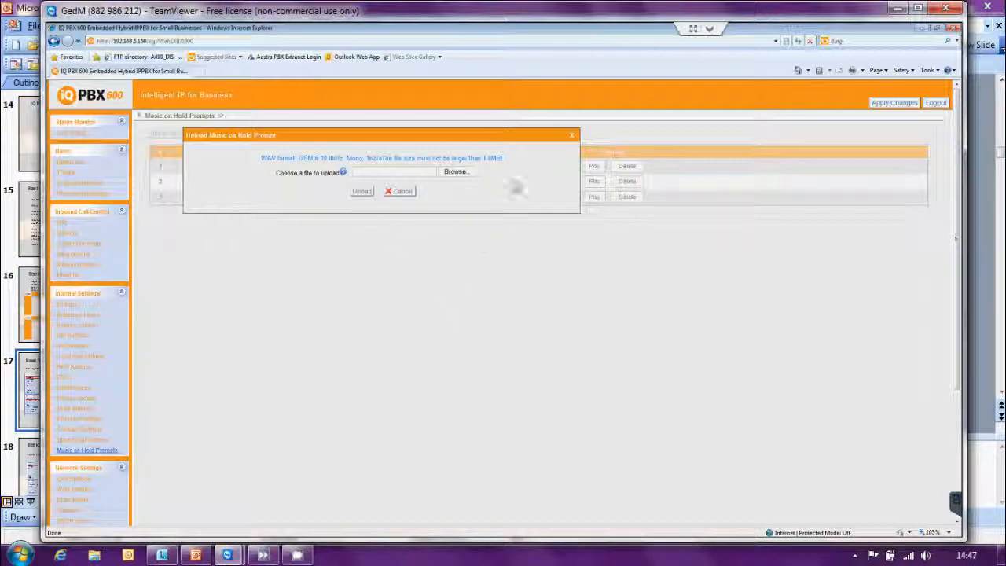
pyautogui.click(572, 143)
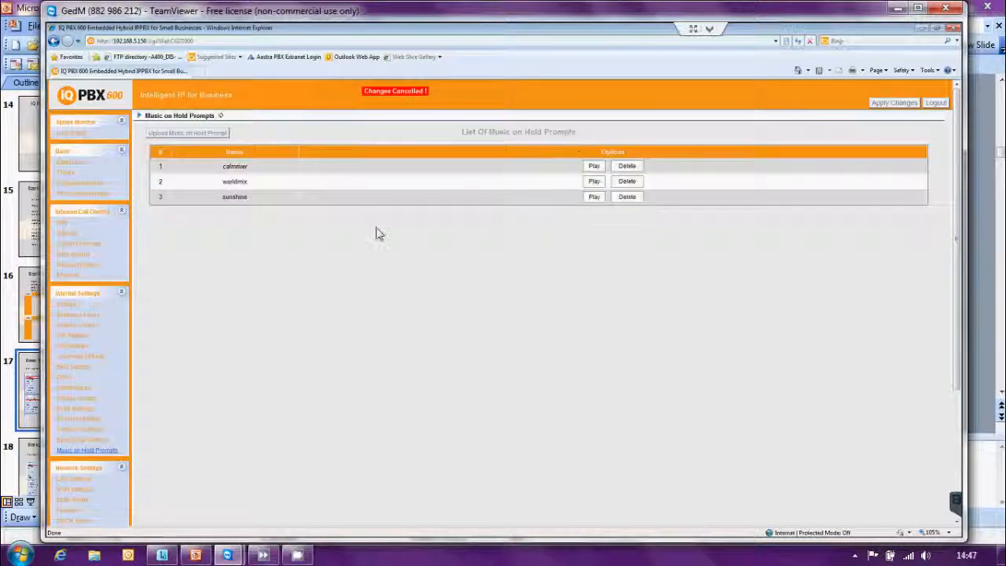
pyautogui.click(221, 117)
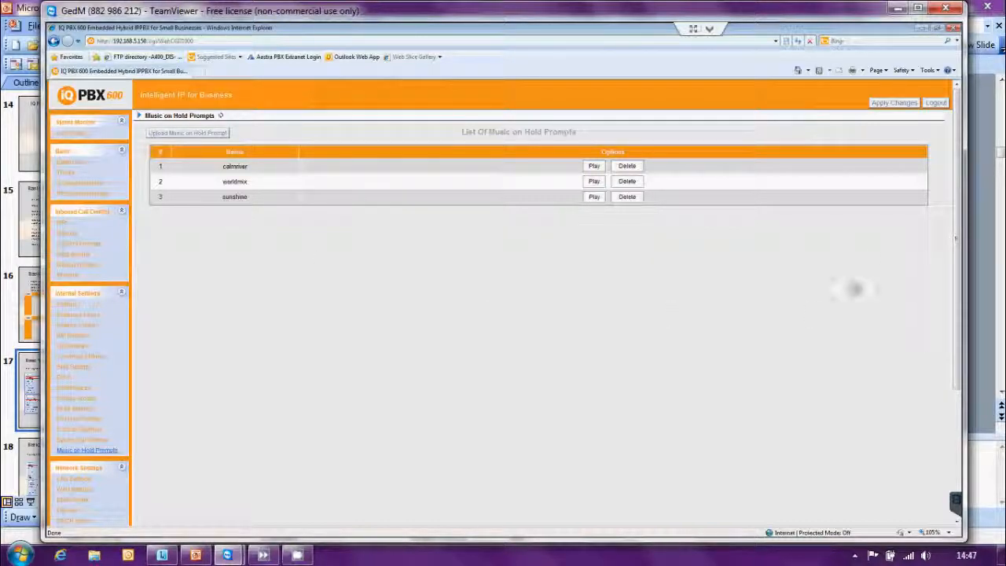
# Apply the pending configuration changes to the PBX
pyautogui.click(901, 104)
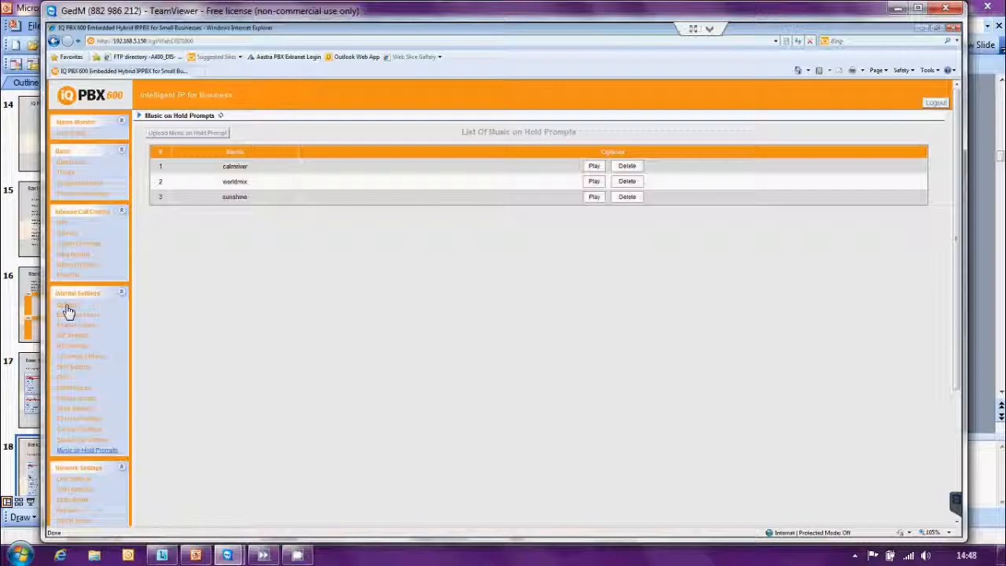
# Open the general preferences options and examine the Music On Hold choices and the help for Ring Timeout, HTTP Bind Port and Dial Failure Prompt
pyautogui.click(67, 306)
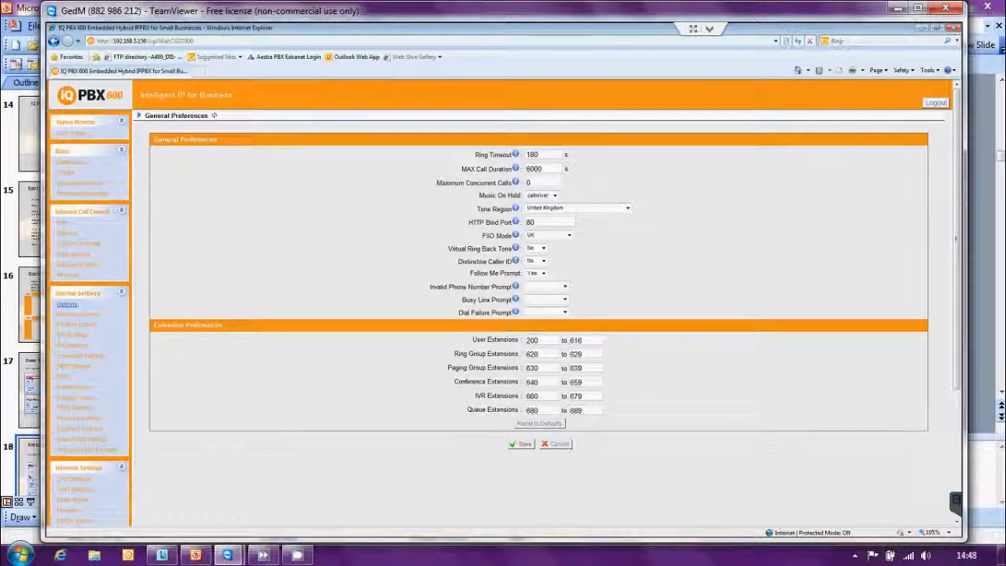
pyautogui.moveTo(517, 156)
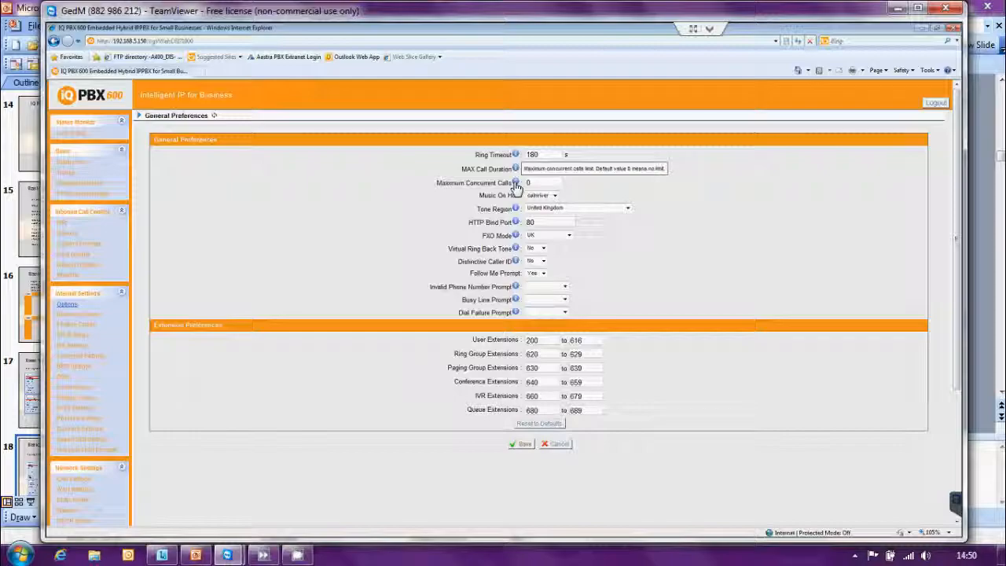
pyautogui.click(554, 196)
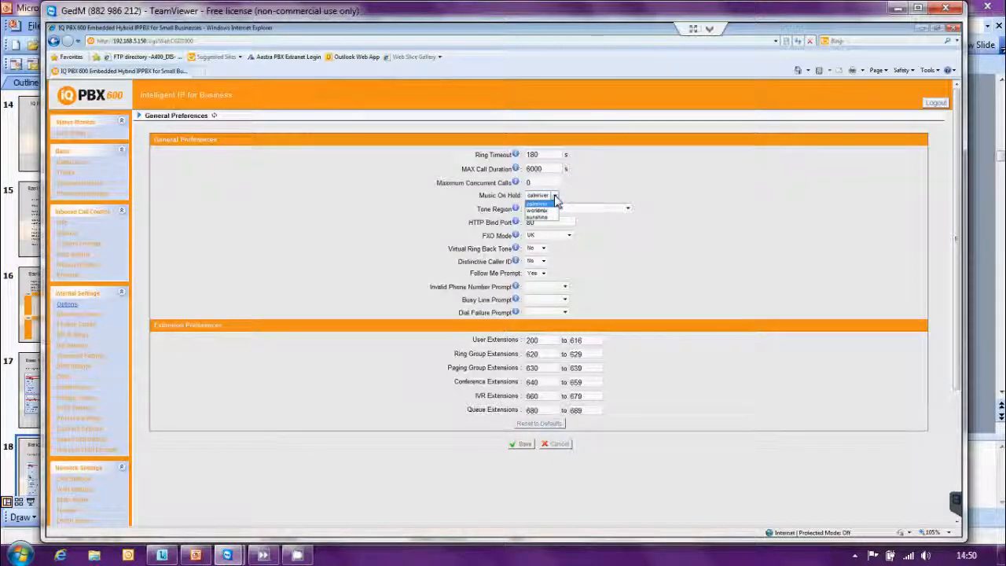
pyautogui.click(679, 182)
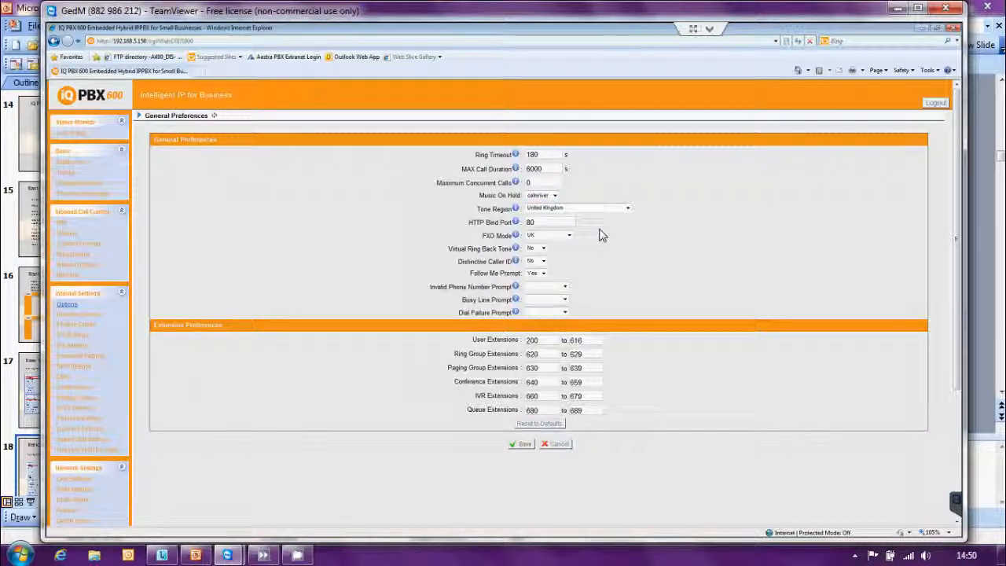
# Save the general preferences and apply them to the PBX
pyautogui.moveTo(516, 224)
pyautogui.moveTo(517, 314)
pyautogui.click(523, 443)
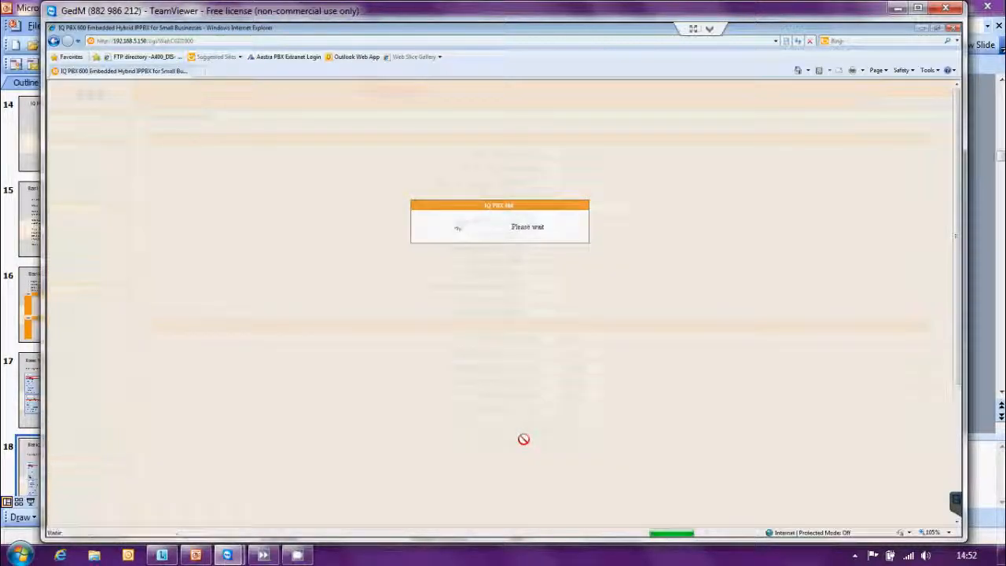
pyautogui.click(890, 103)
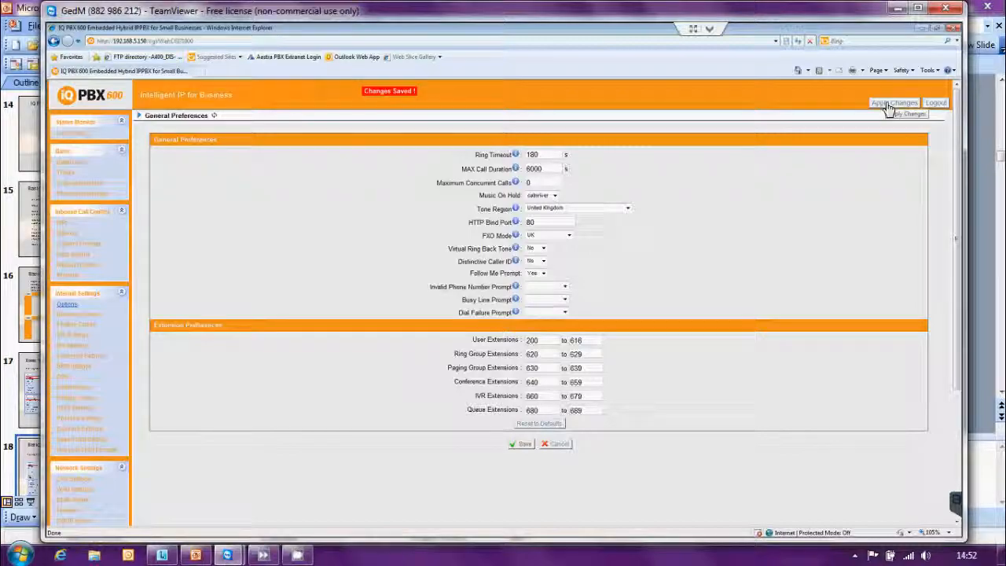